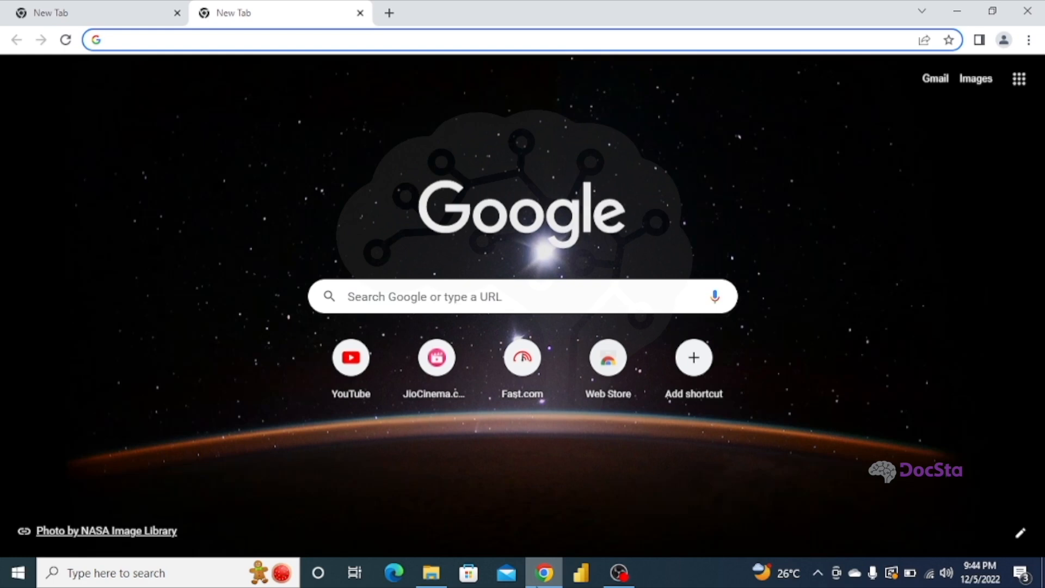
Search Google for "sql server download" and open Microsoft's SQL Server Downloads page.
type("sq")
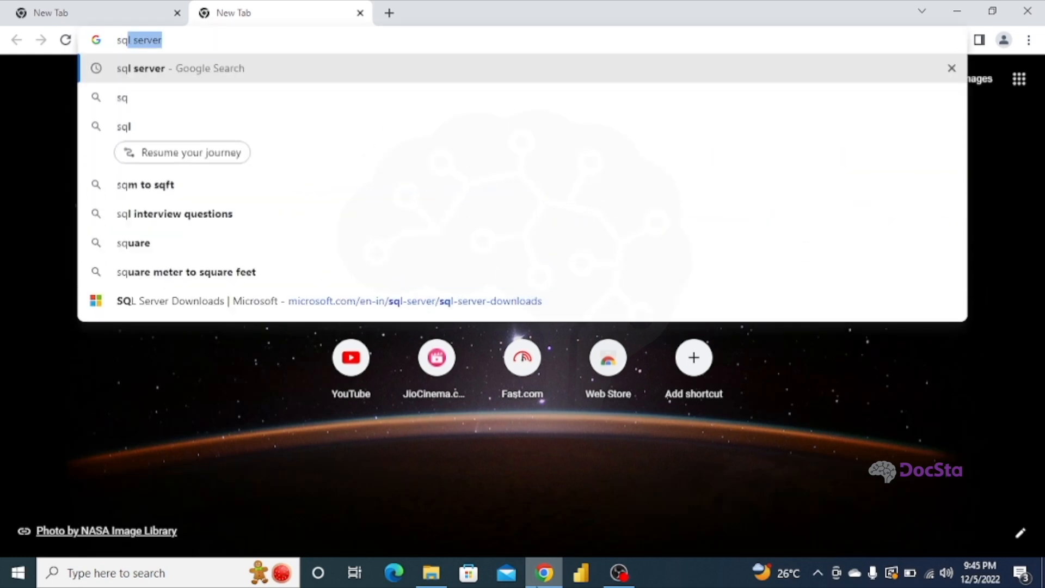
key("Right")
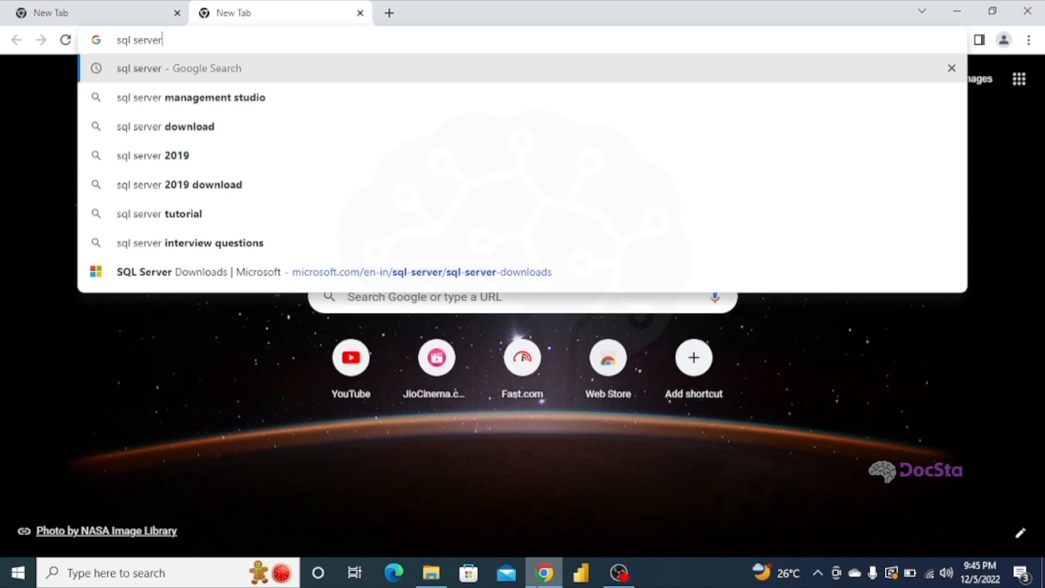
type("download")
key("Return")
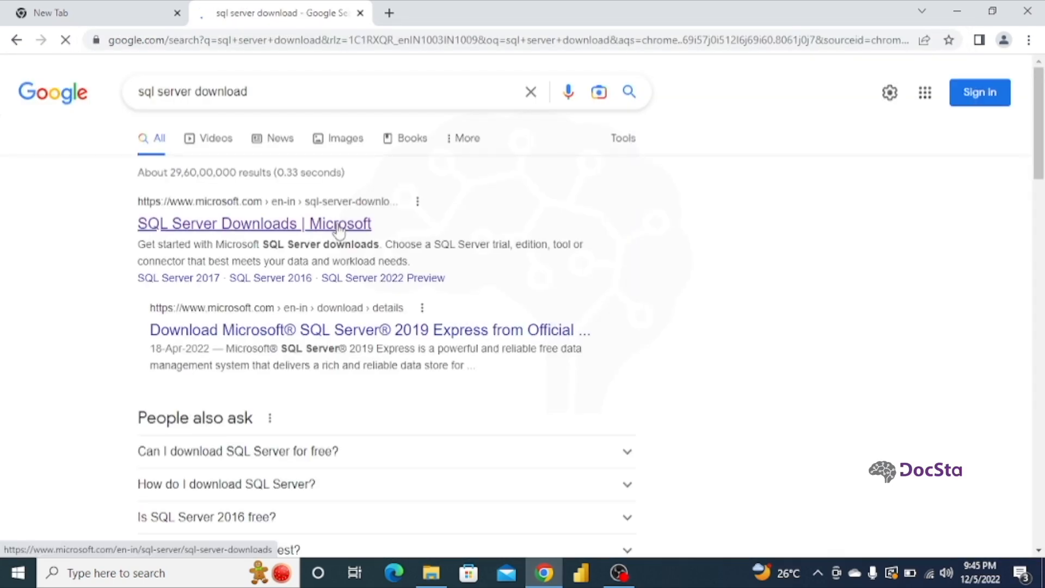
left_click(338, 229)
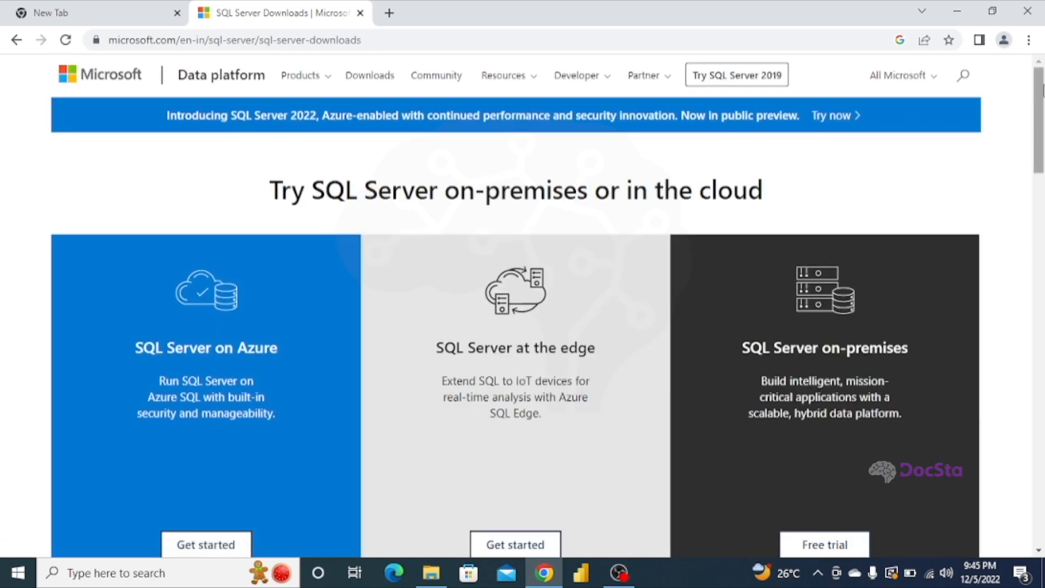
Download the SQL Server 2019 Developer edition installer and launch it.
left_click_drag(1043, 90, 1043, 216)
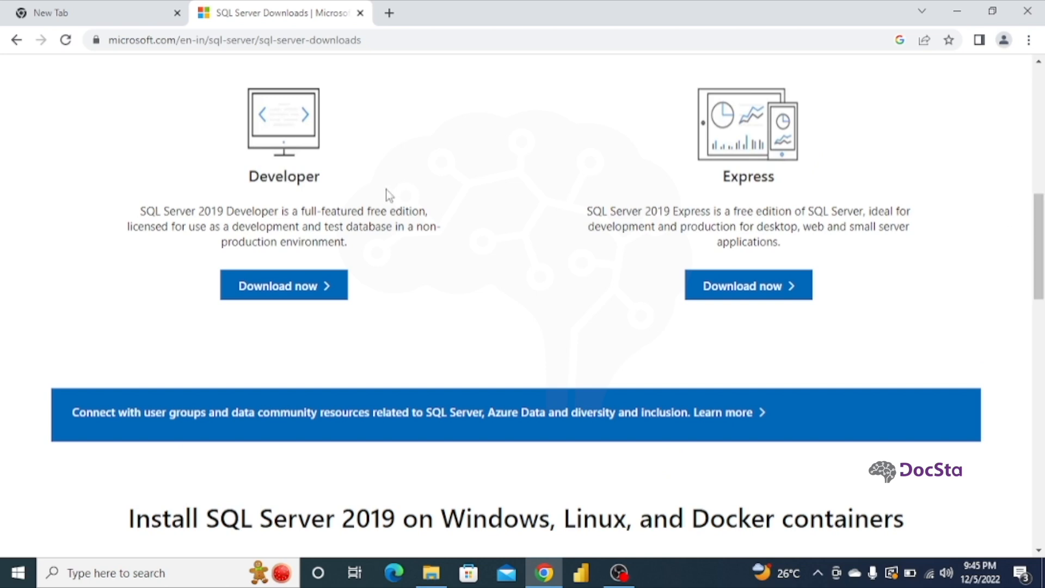
left_click(318, 290)
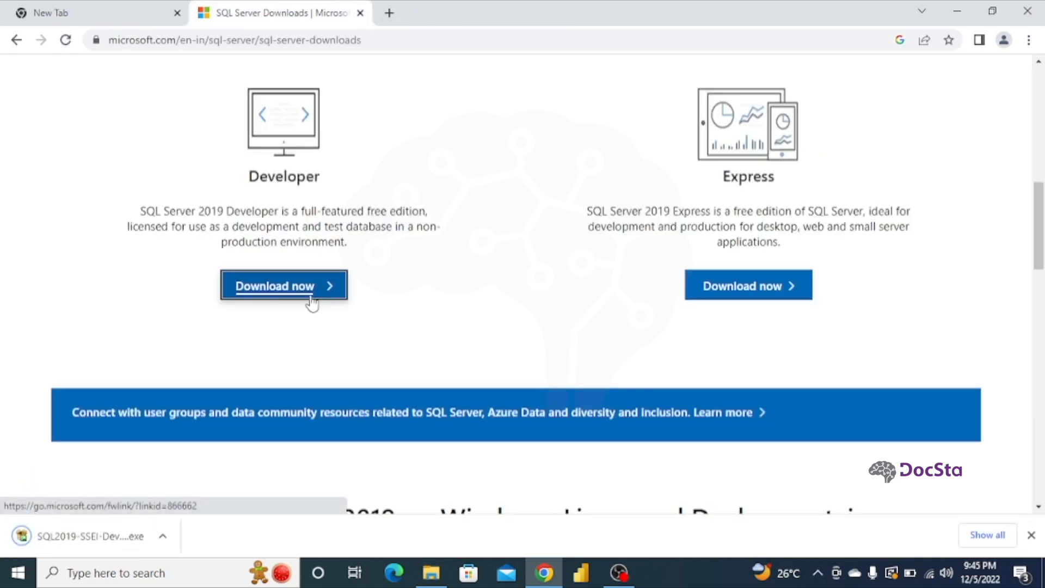
left_click(124, 535)
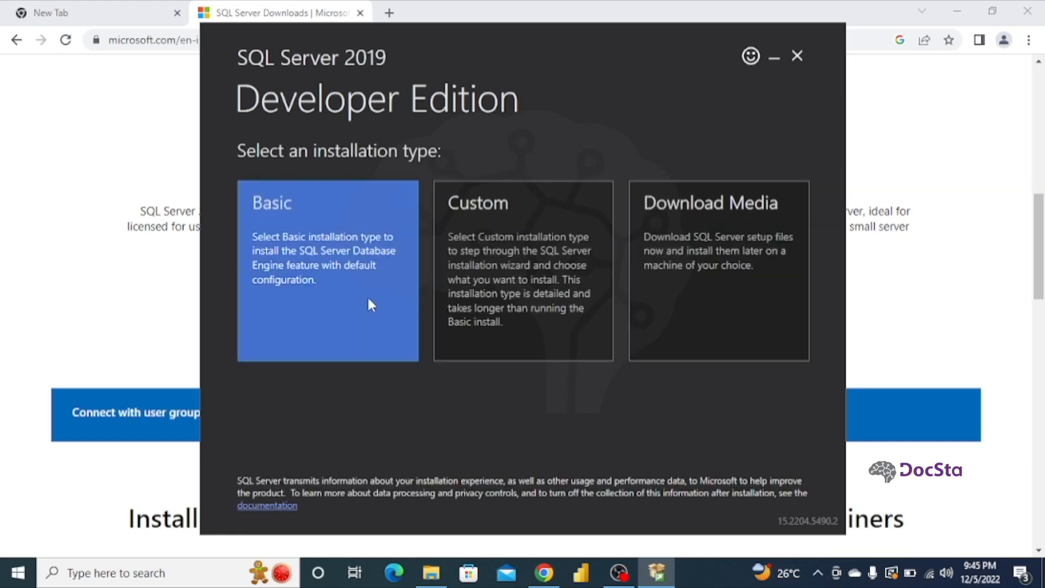
Run a Basic installation of SQL Server 2019 Developer, accepting the license terms and keeping C:\Program Files\Microsoft SQL Server as install location.
left_click(368, 299)
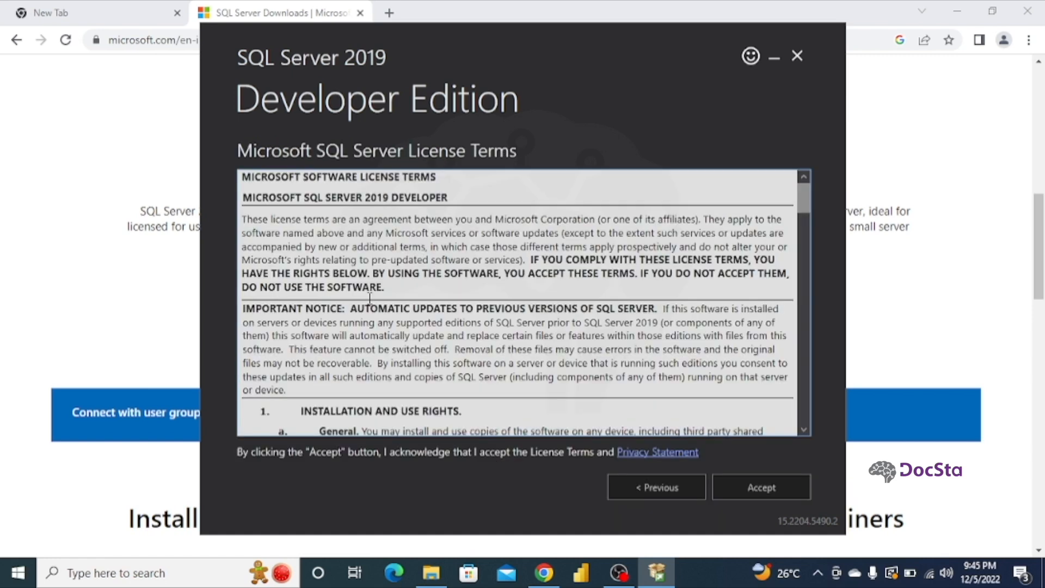
left_click(770, 479)
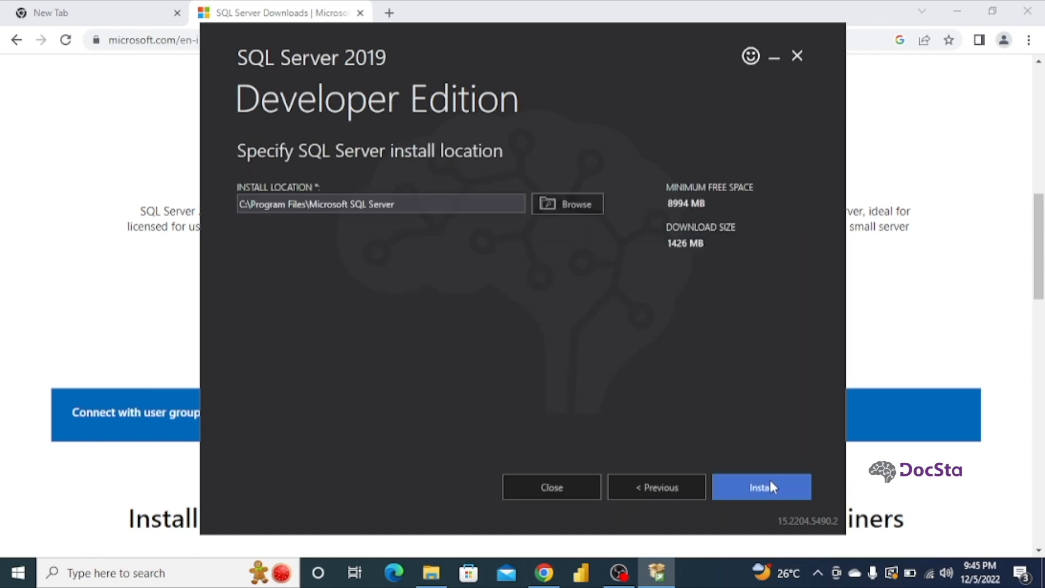
left_click(771, 482)
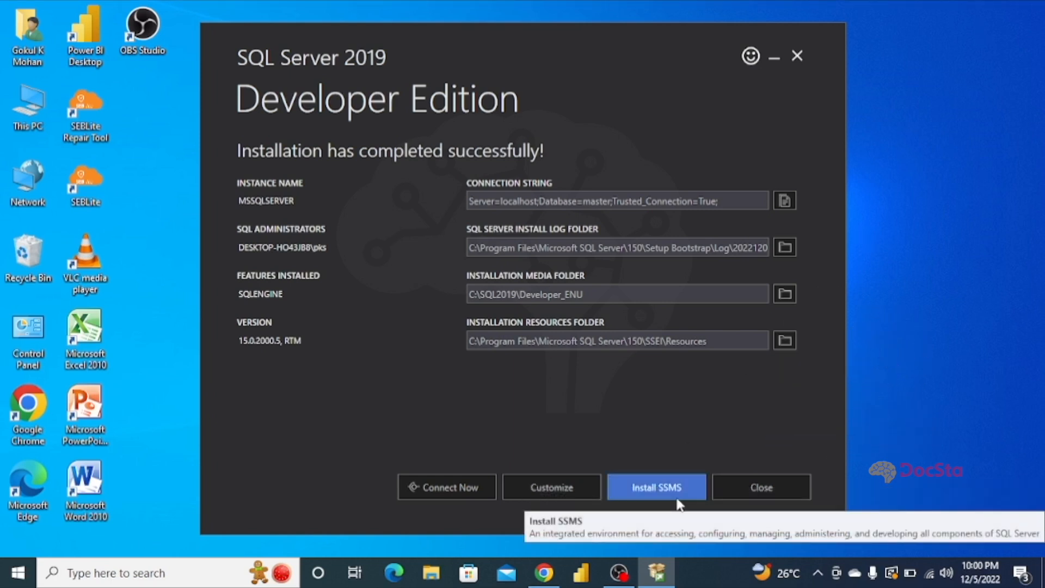
Go to the SSMS download page from the finished installer and download SQL Server Management Studio 18.12.1.
left_click(679, 504)
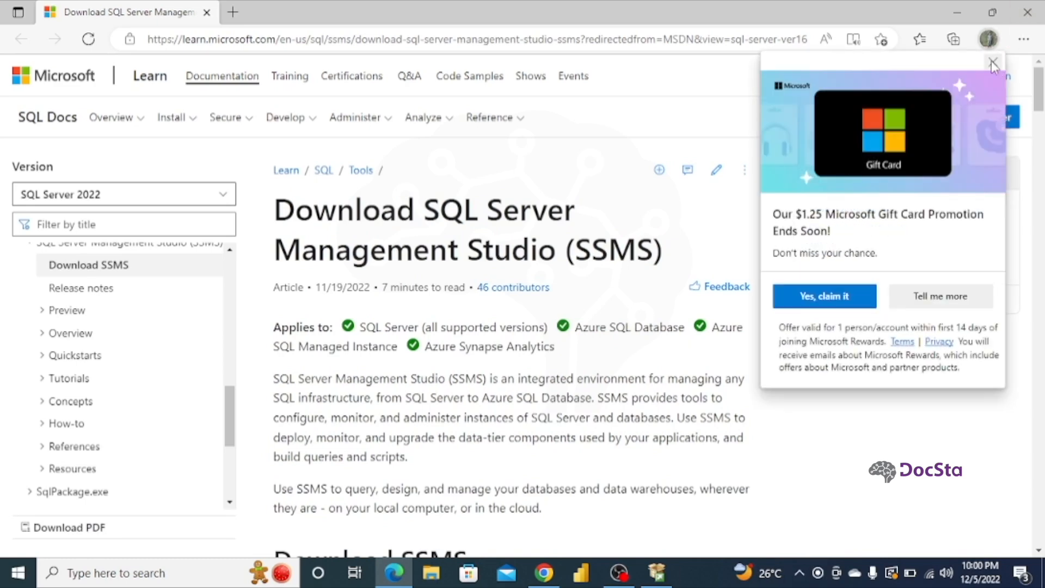
left_click_drag(1043, 86, 1043, 116)
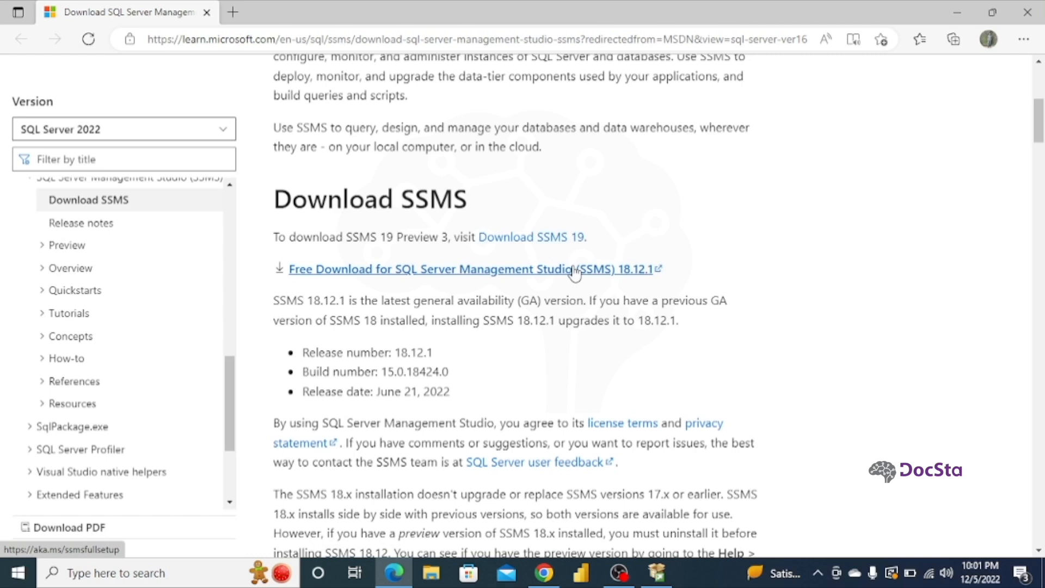
left_click(575, 271)
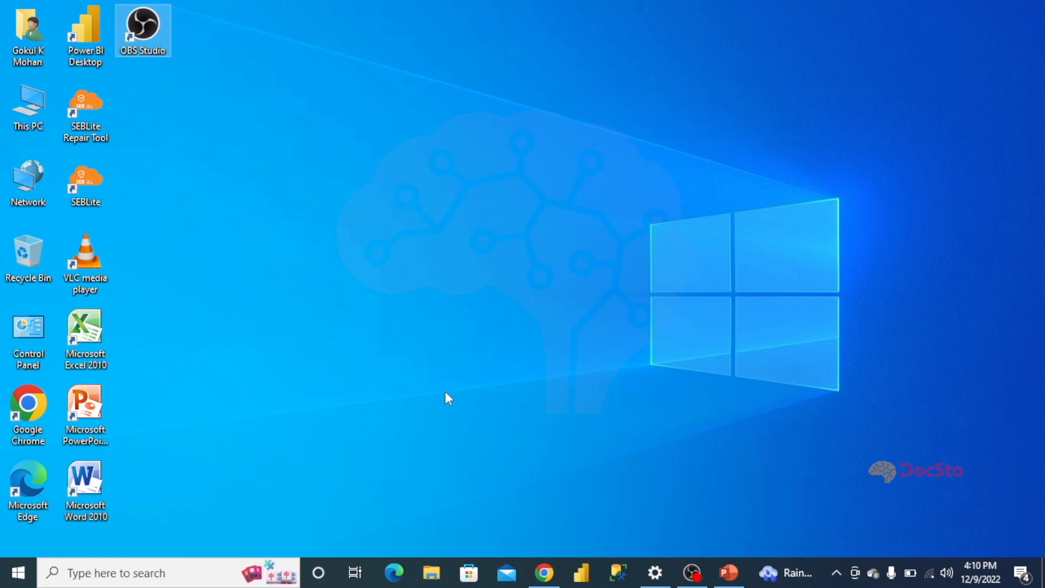
Launch SQL Server Management Studio and choose Database Engine as the server type for the connection.
left_click(121, 575)
type("SQ")
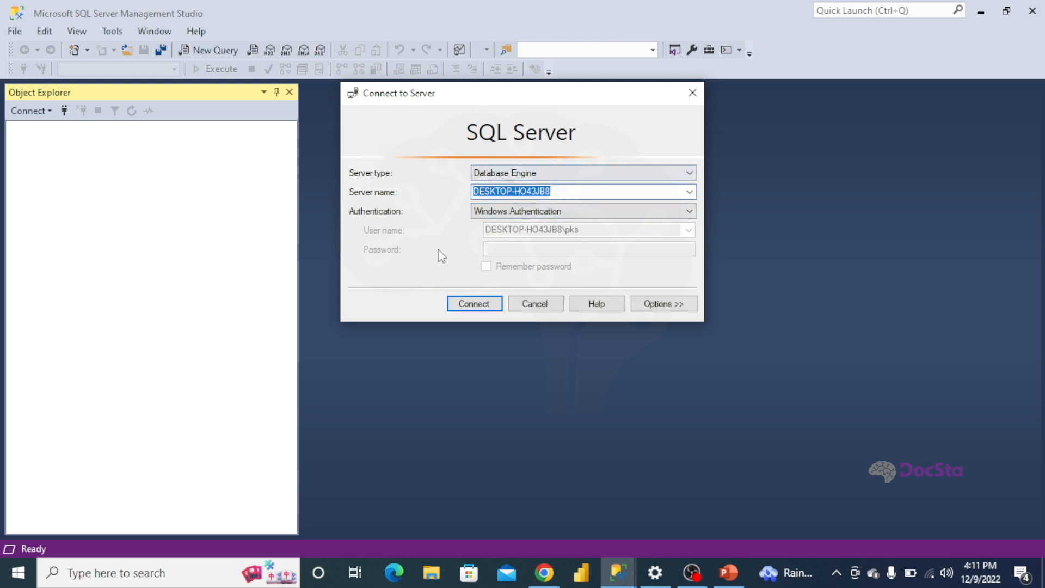
left_click(551, 174)
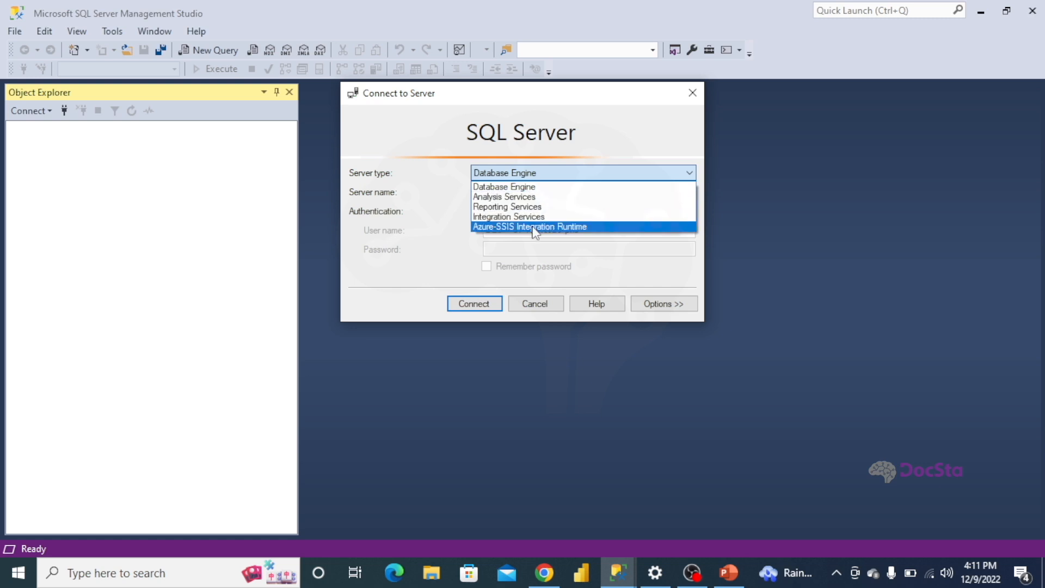
left_click(537, 187)
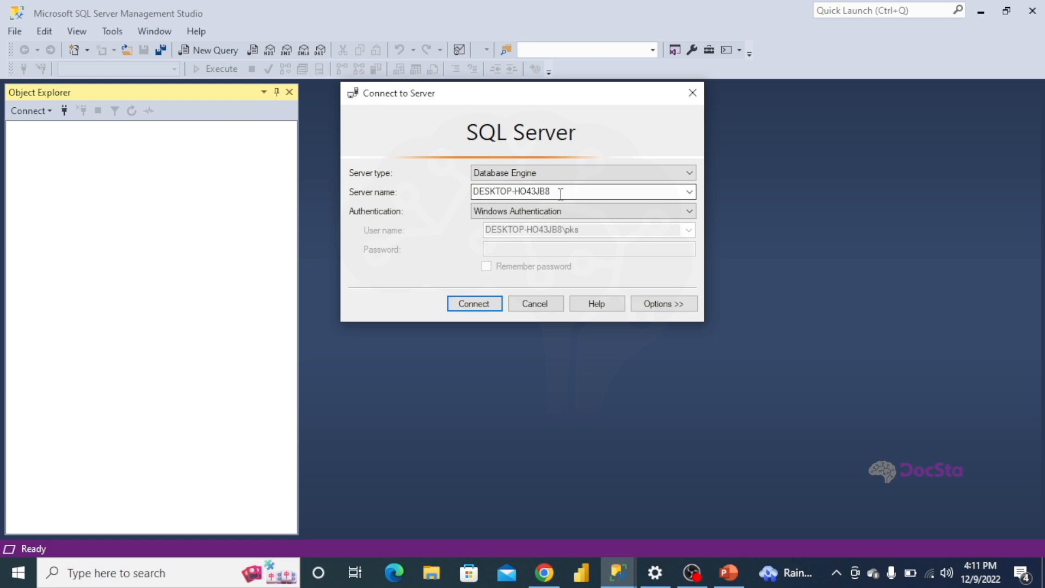
Look up the device name in this PC's Windows properties to check it against the connection's server name.
left_click(561, 193)
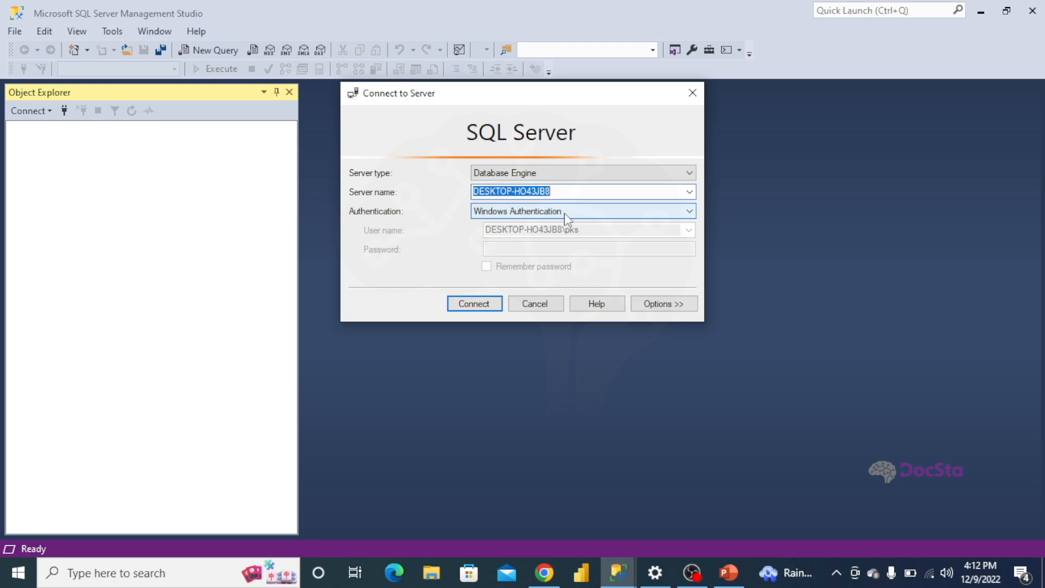
left_click(566, 193)
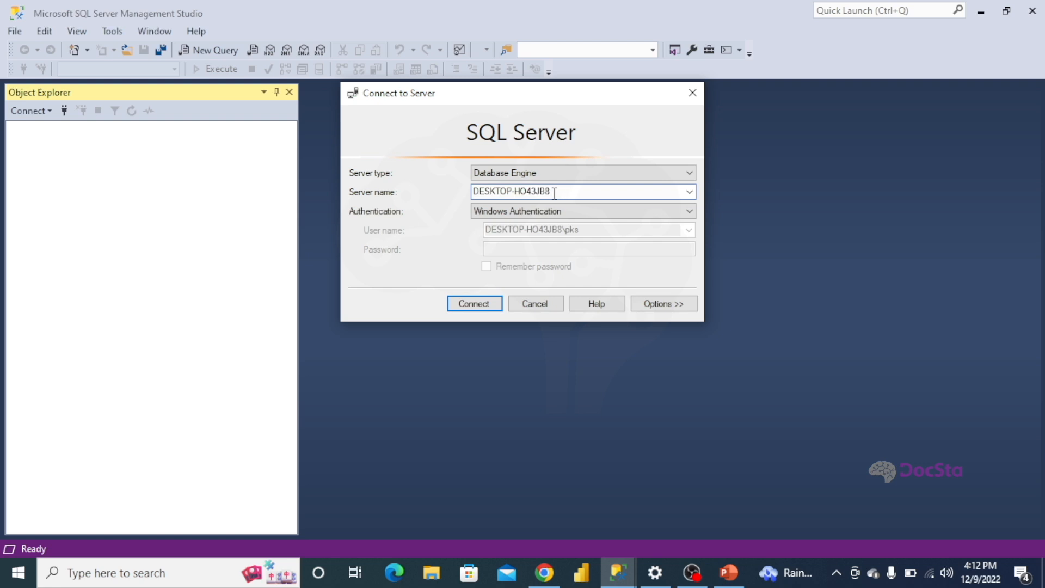
left_click(441, 576)
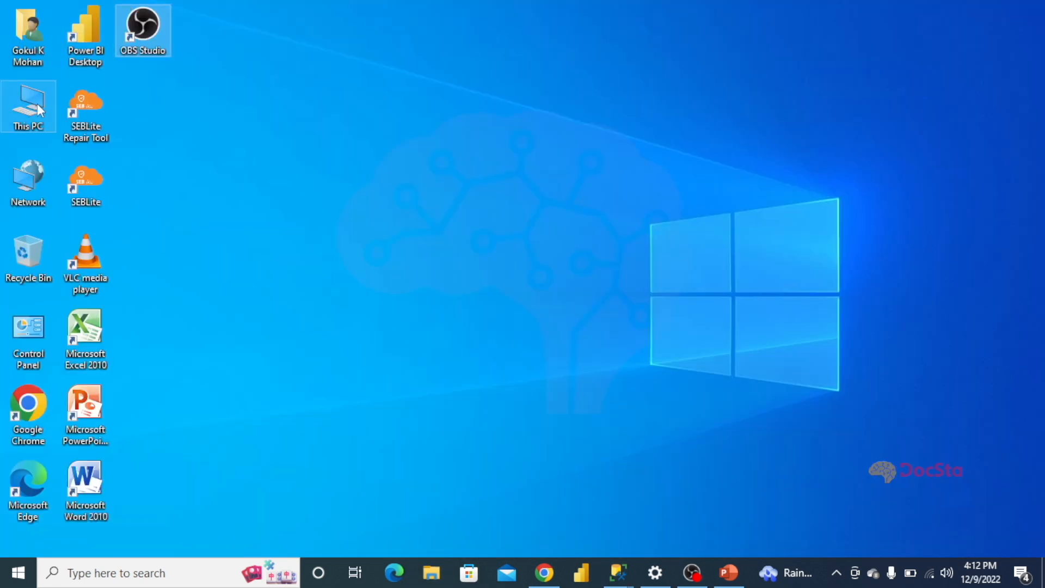
left_click(30, 109)
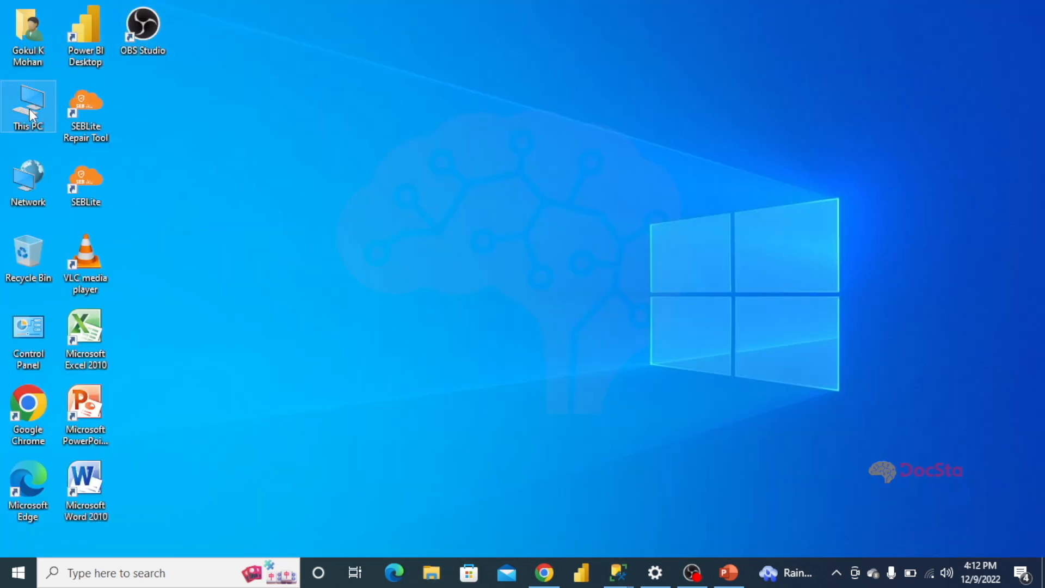
right_click(29, 109)
left_click(101, 287)
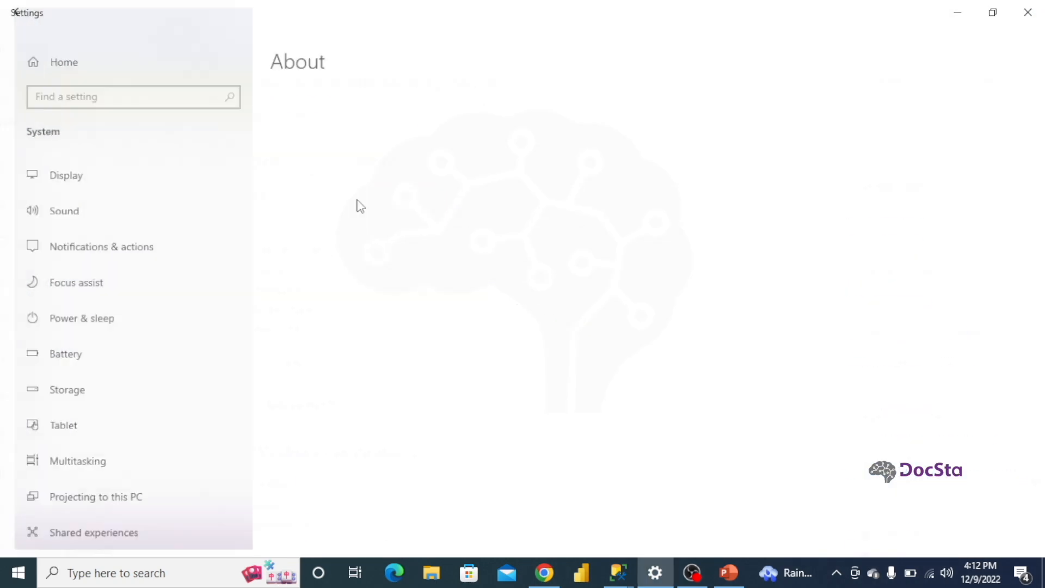
left_click_drag(451, 198, 351, 198)
left_click(617, 573)
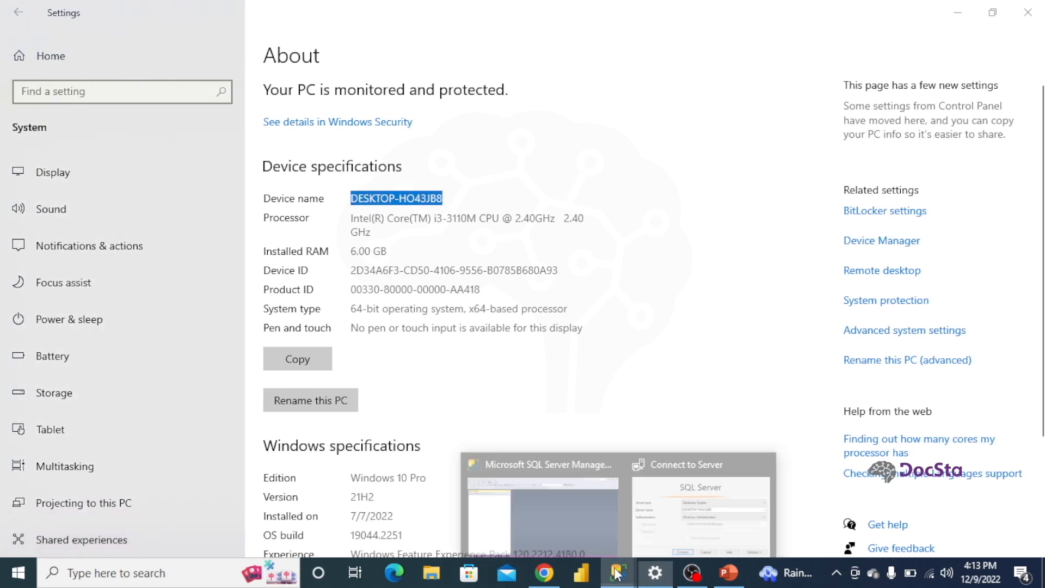
left_click(670, 506)
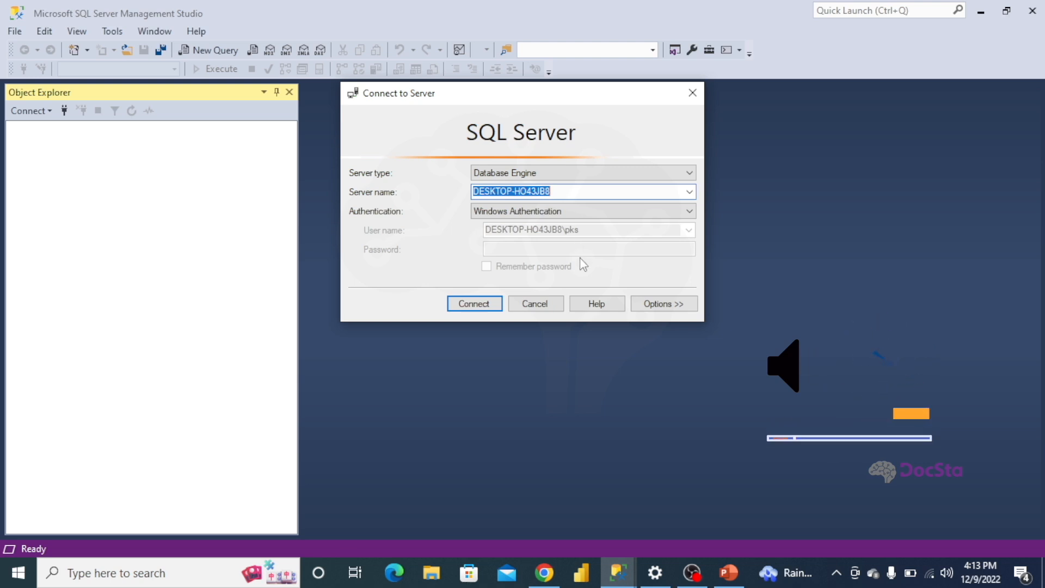
left_click(458, 305)
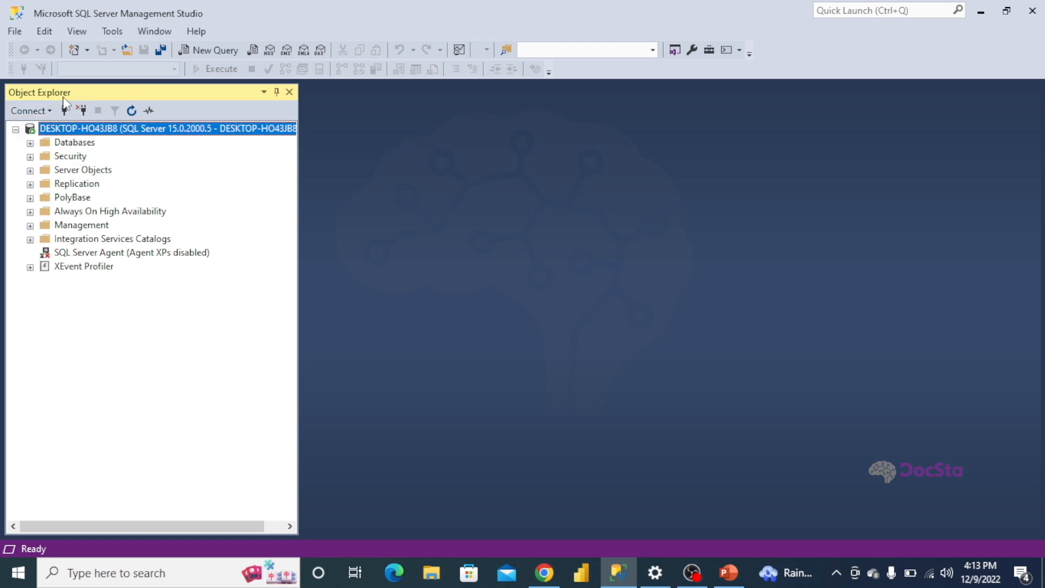
Expand the server's Databases folder and examine the System Databases and Database Snapshots entries.
left_click(30, 143)
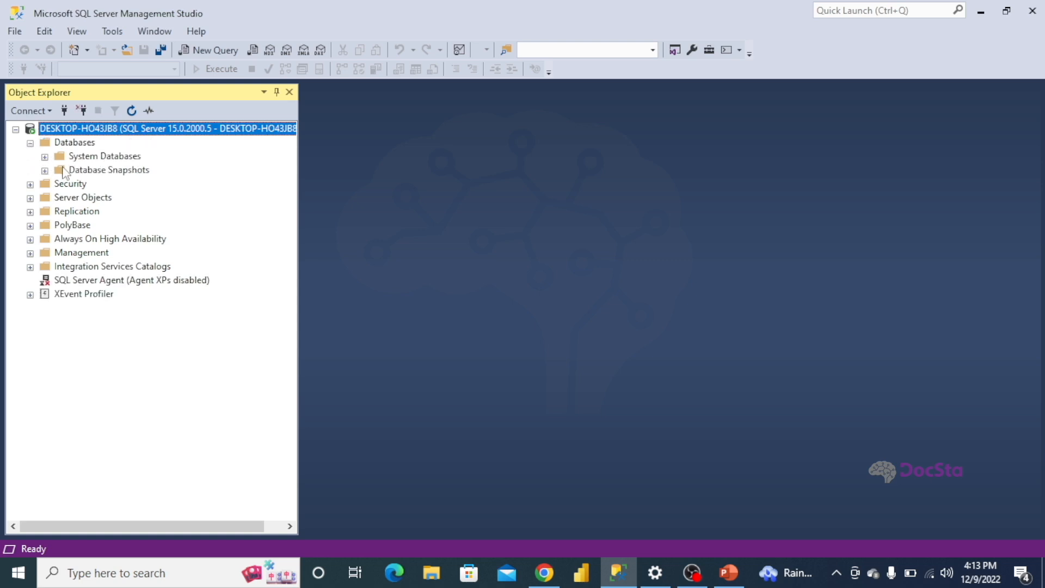
left_click(83, 157)
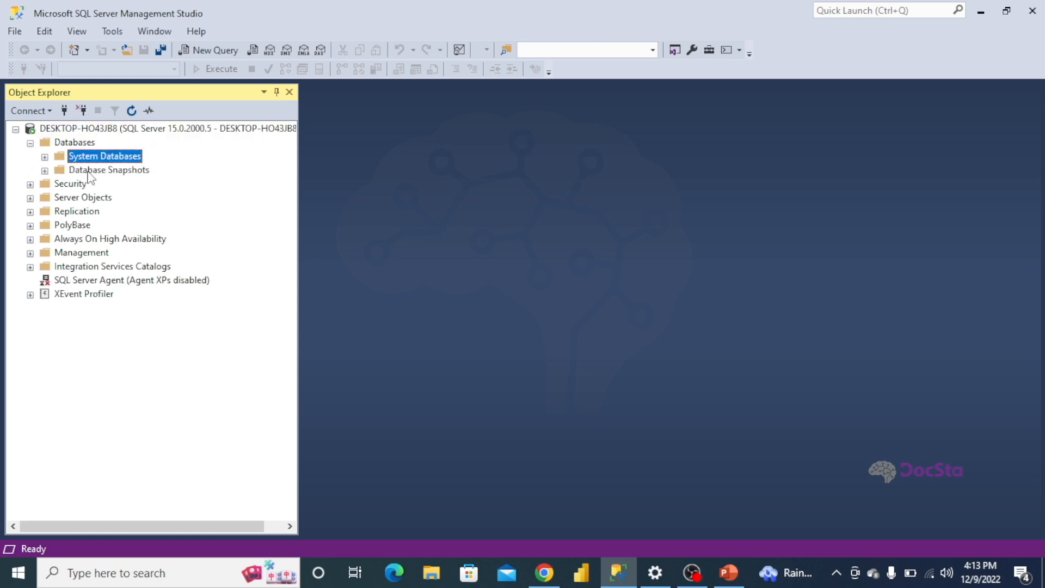
left_click(86, 173)
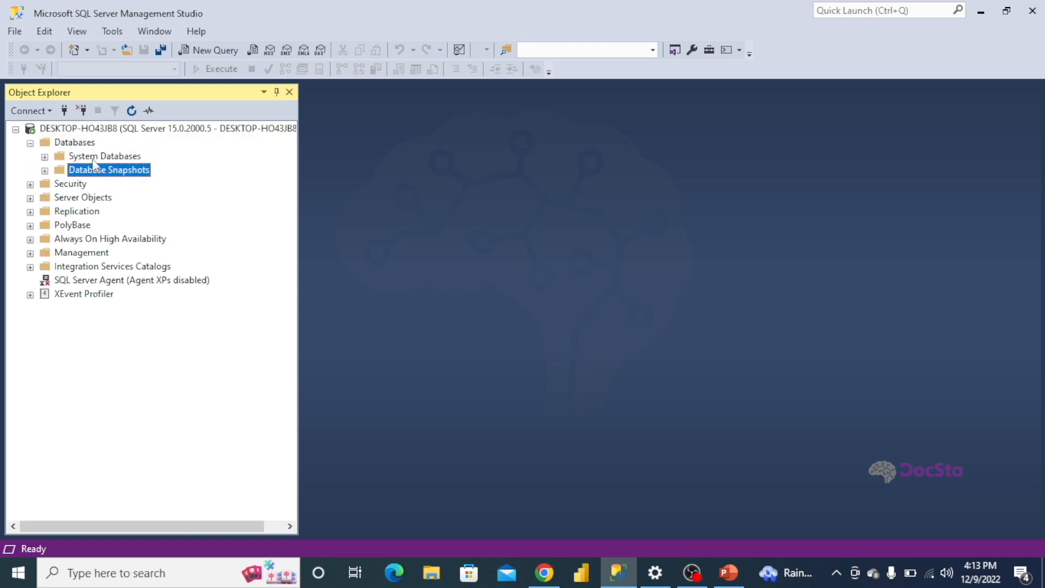
left_click(97, 157)
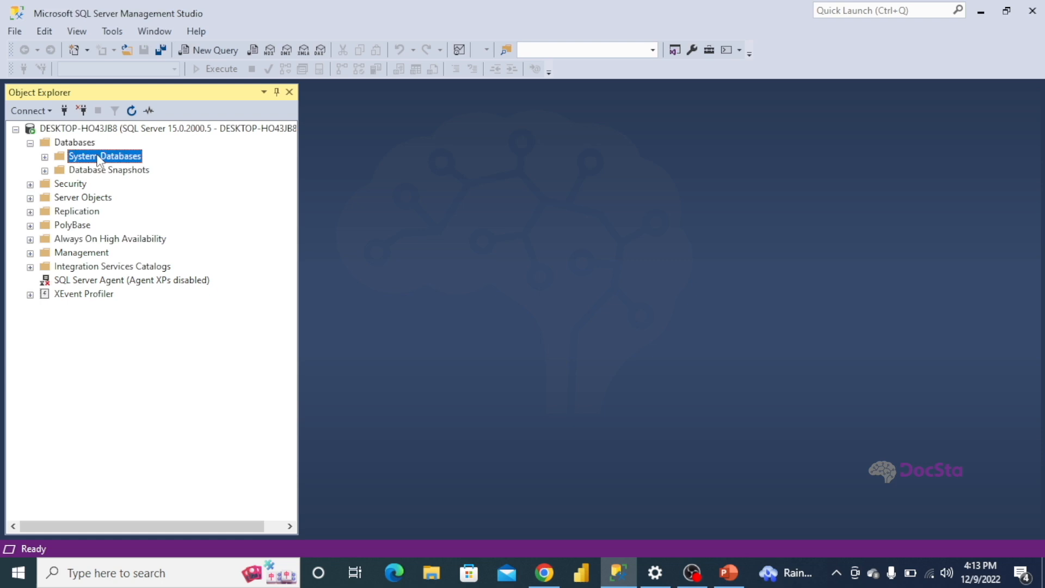
left_click(91, 171)
left_click(90, 159)
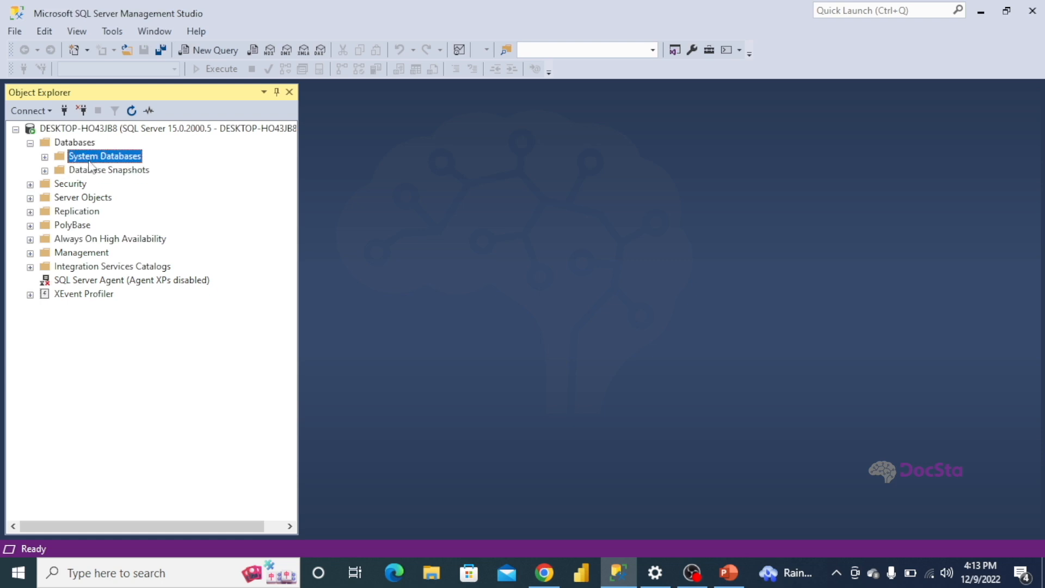